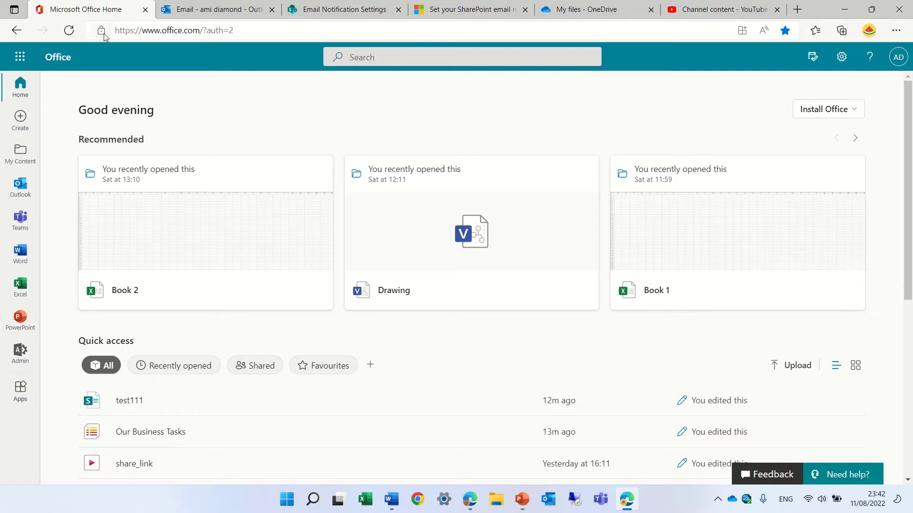
- Open OneDrive from the Office app launcher to show the My files list
left_click(20, 56)
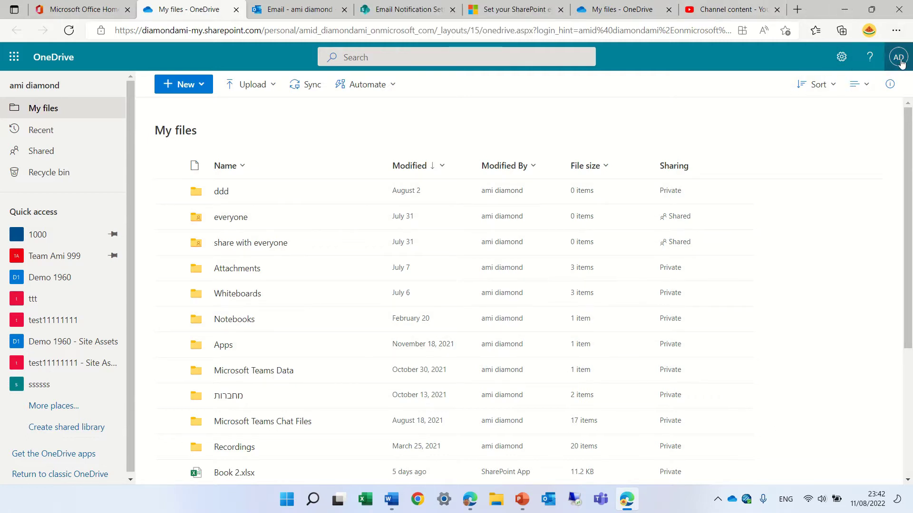
- Open OneDrive's Notification Settings with its six email notification options
left_click(841, 58)
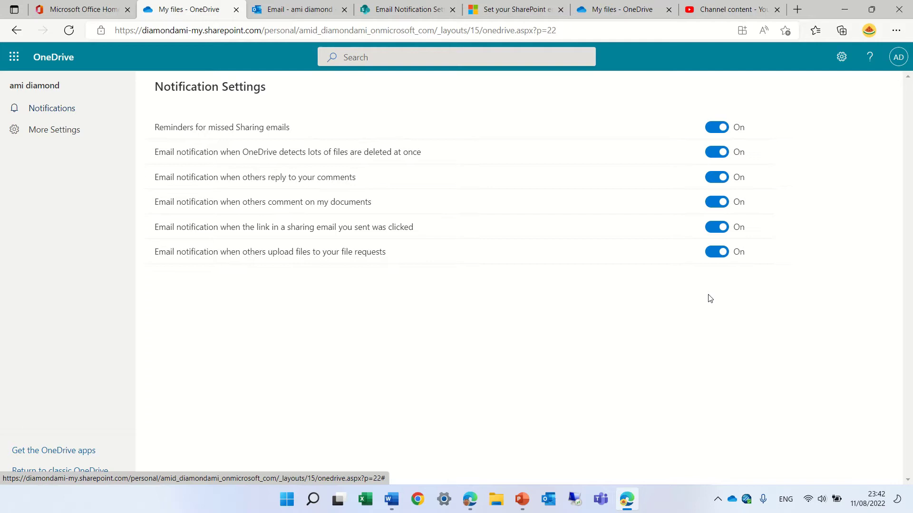
left_click(720, 132)
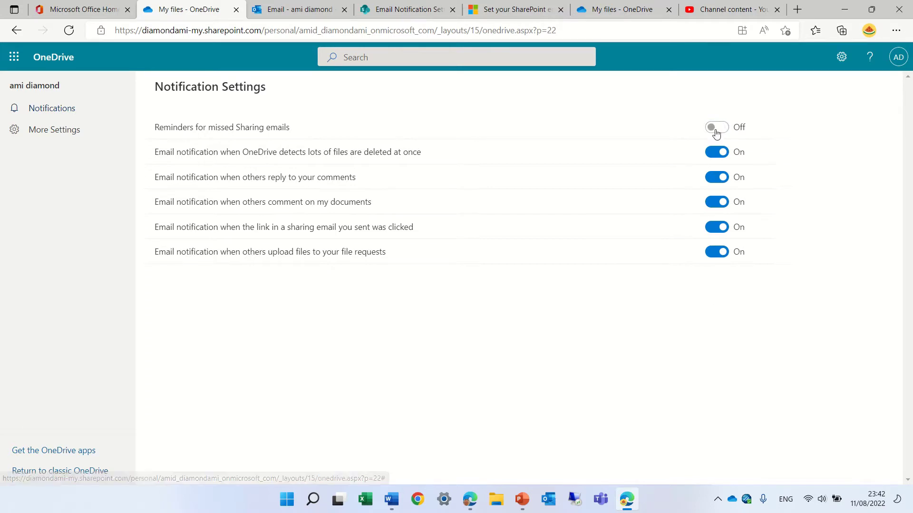
left_click(720, 132)
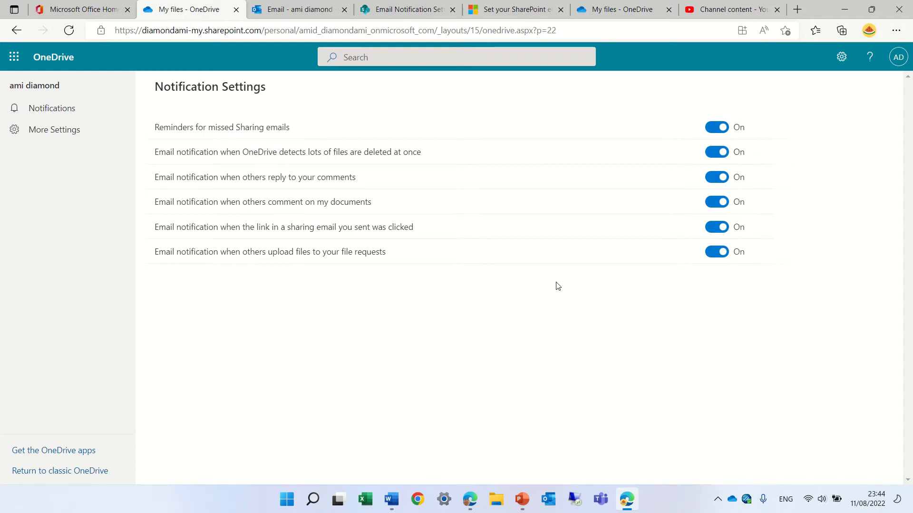
- Switch file-request upload notifications off and back on
left_click(718, 253)
left_click(720, 257)
left_click(64, 136)
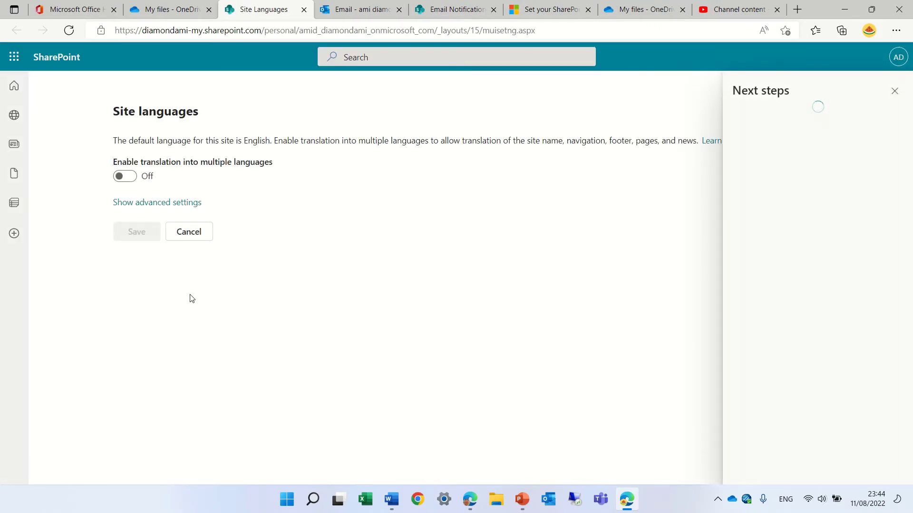
- On Site languages, show and hide the available languages, then return to My files
left_click(184, 203)
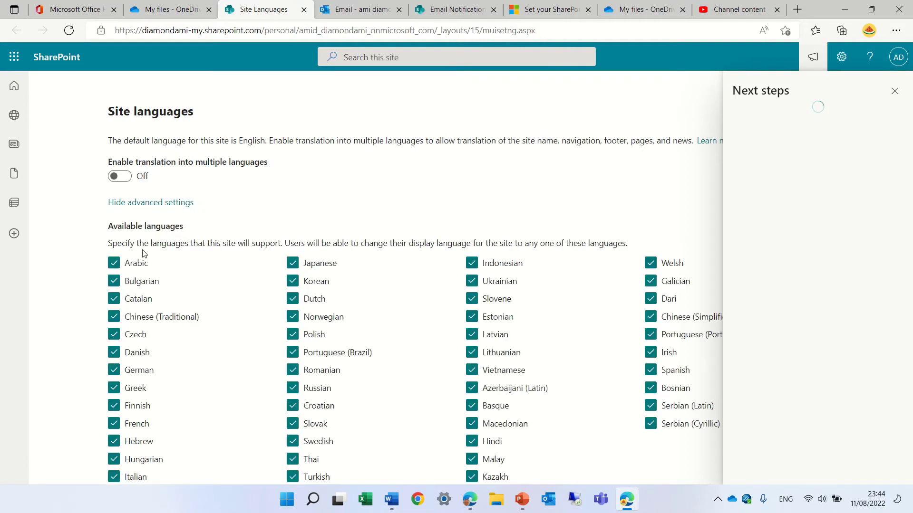
left_click(174, 209)
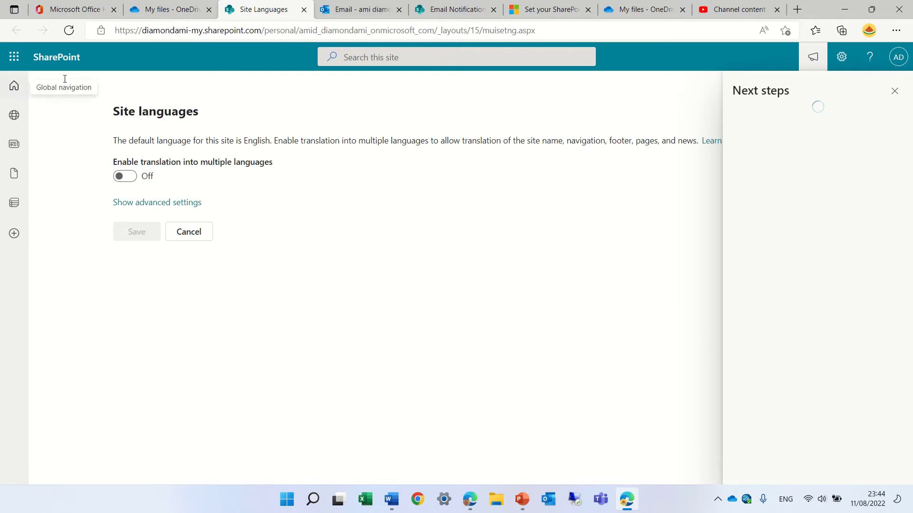
left_click(894, 91)
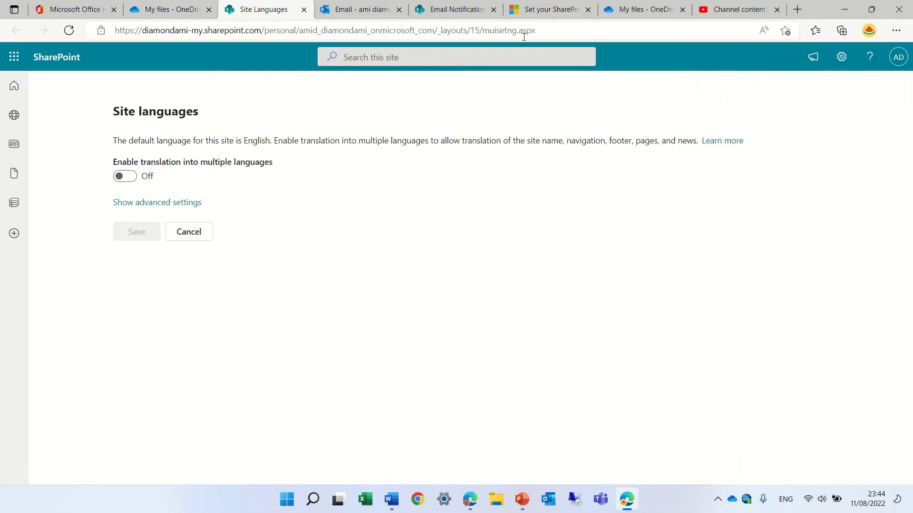
left_click(628, 11)
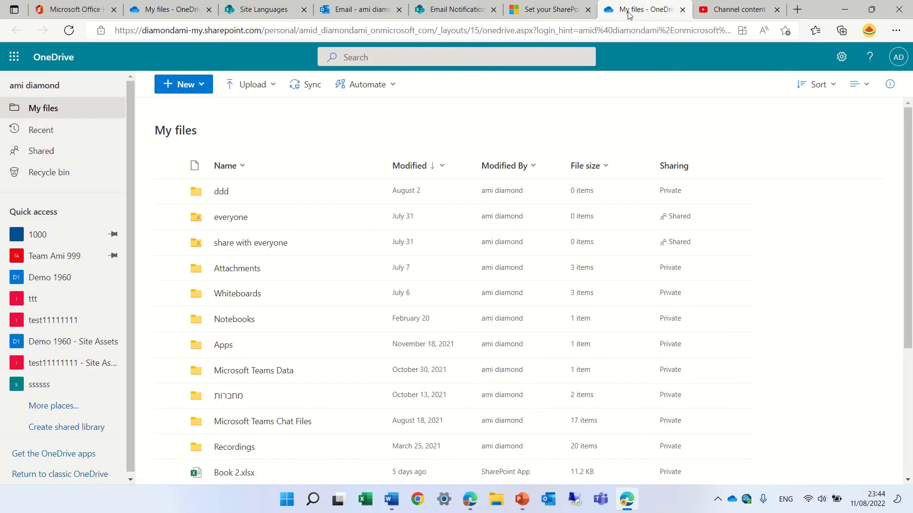
- Open the More Settings page of OneDrive settings
left_click(847, 61)
left_click(773, 143)
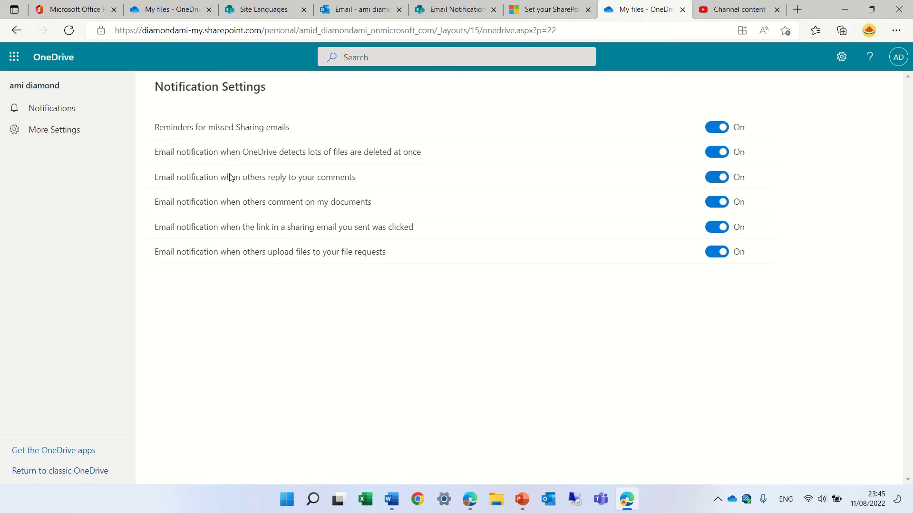
left_click(77, 132)
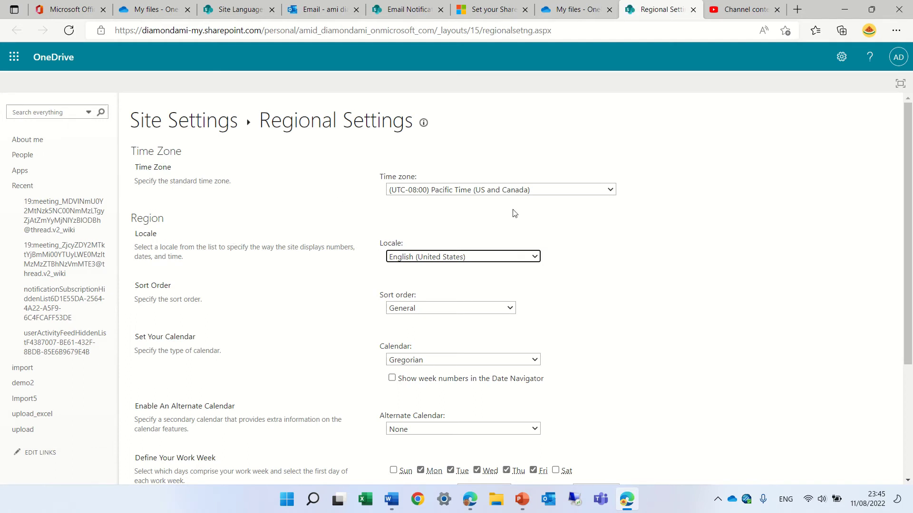
- Browse Regional Settings time zones and locales, keeping Pacific Time and English (United States)
left_click(614, 189)
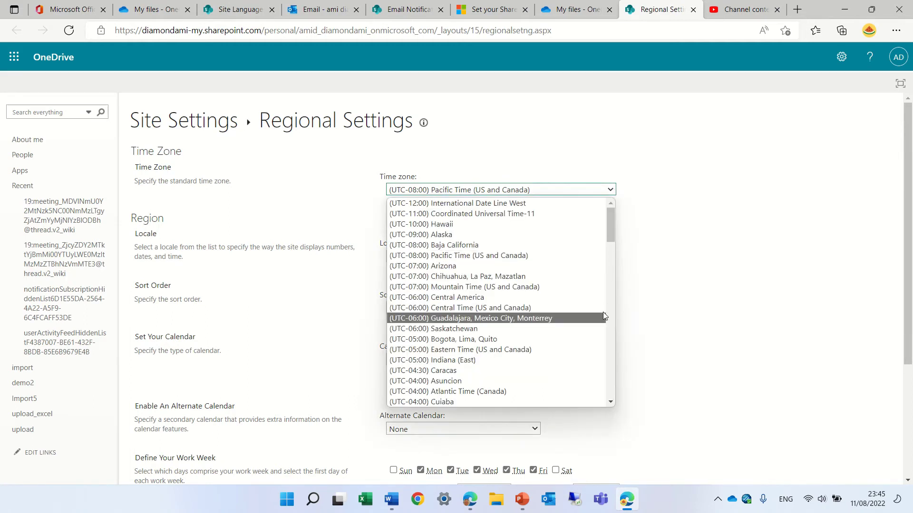
left_click(657, 158)
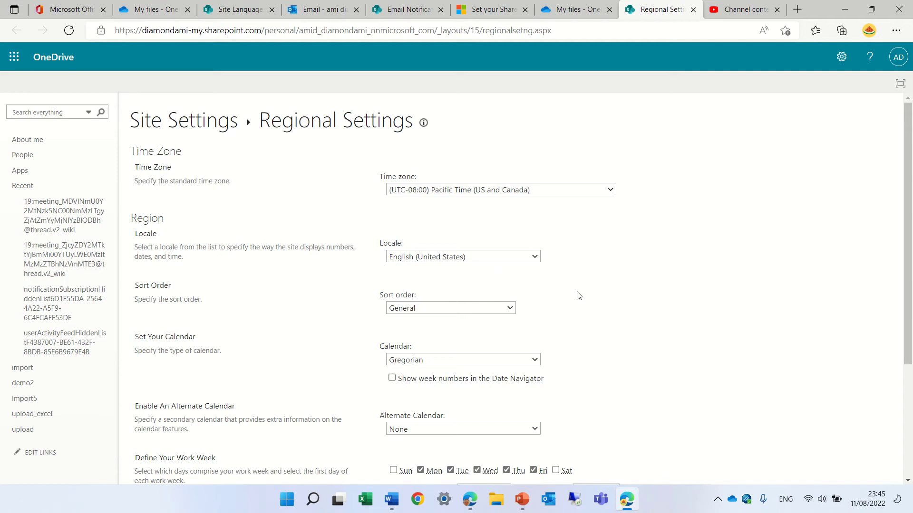
left_click(535, 258)
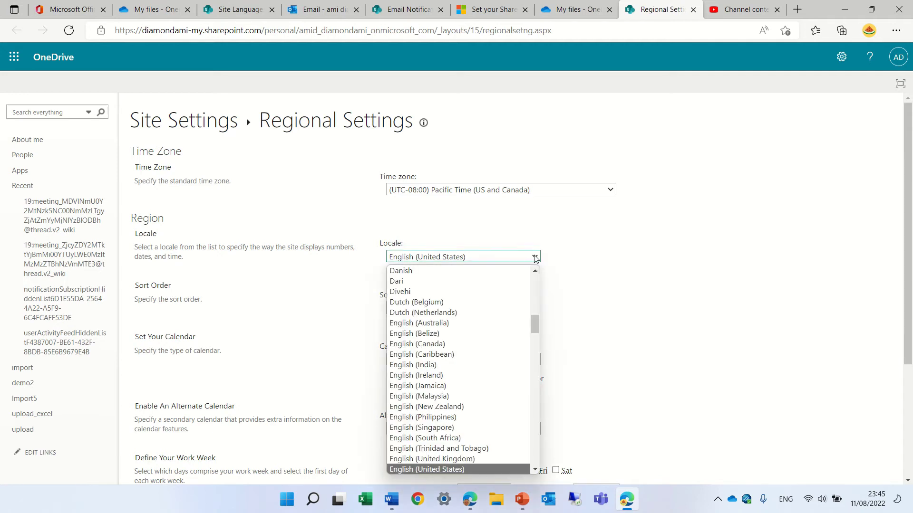
left_click_drag(536, 324, 532, 349)
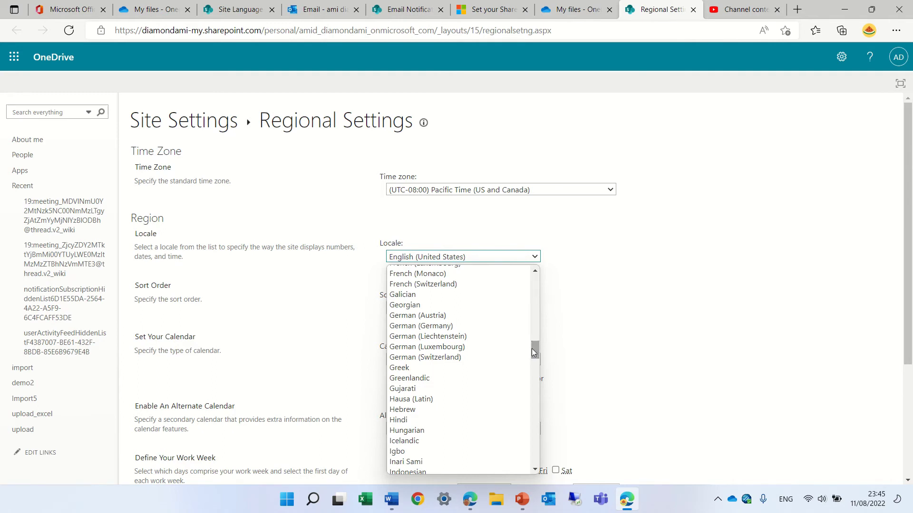
left_click(688, 301)
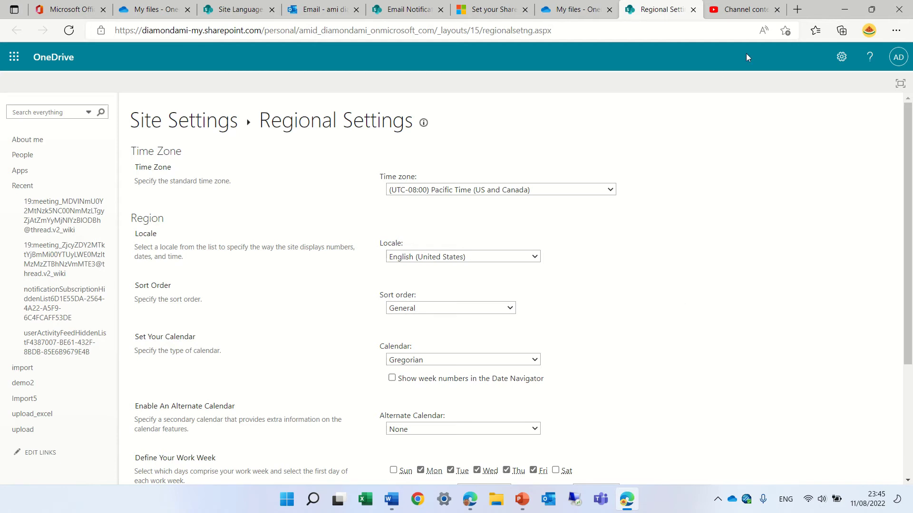
left_click(590, 14)
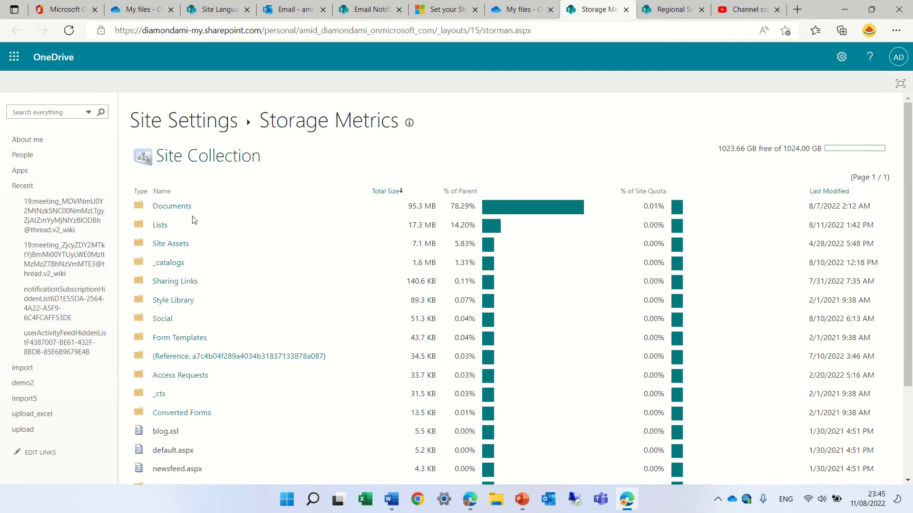
- Drill Storage Metrics into the Documents folder, then into Recordings
left_click(174, 208)
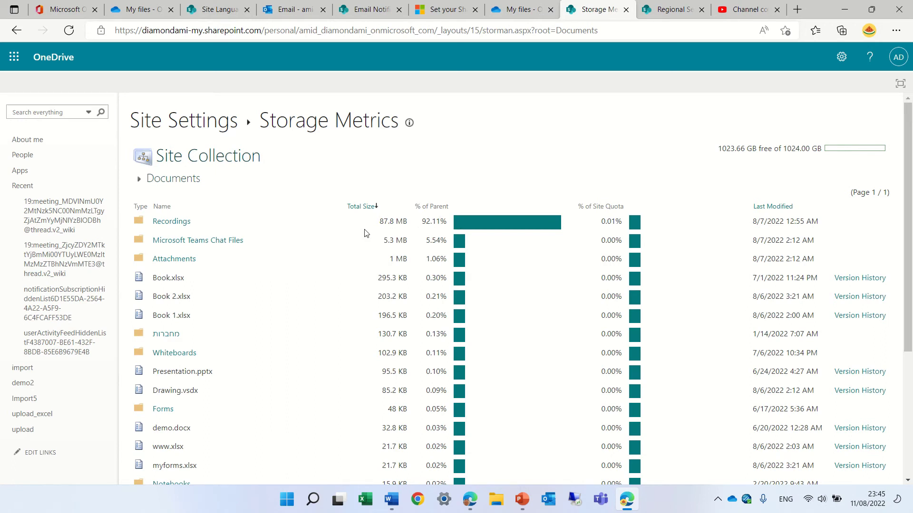
left_click(170, 227)
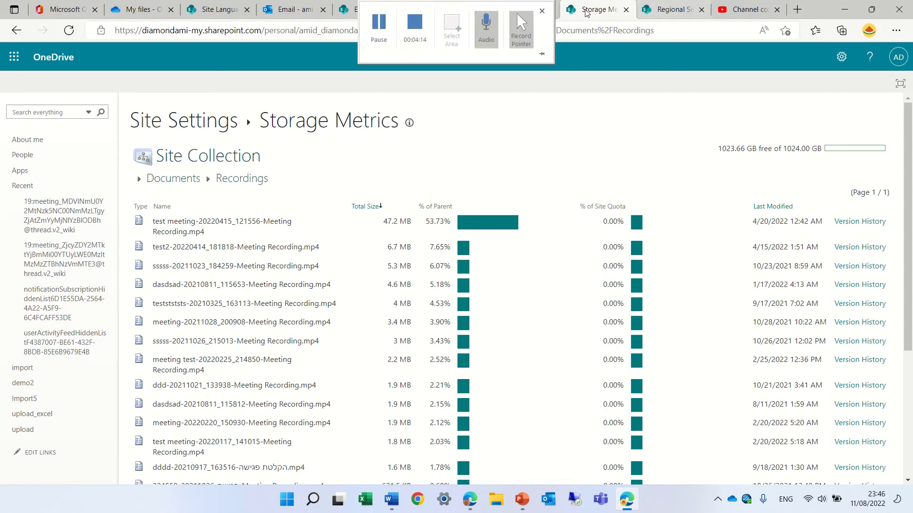
- From My files, open Restore your OneDrive and show its preset restore dates
left_click(527, 10)
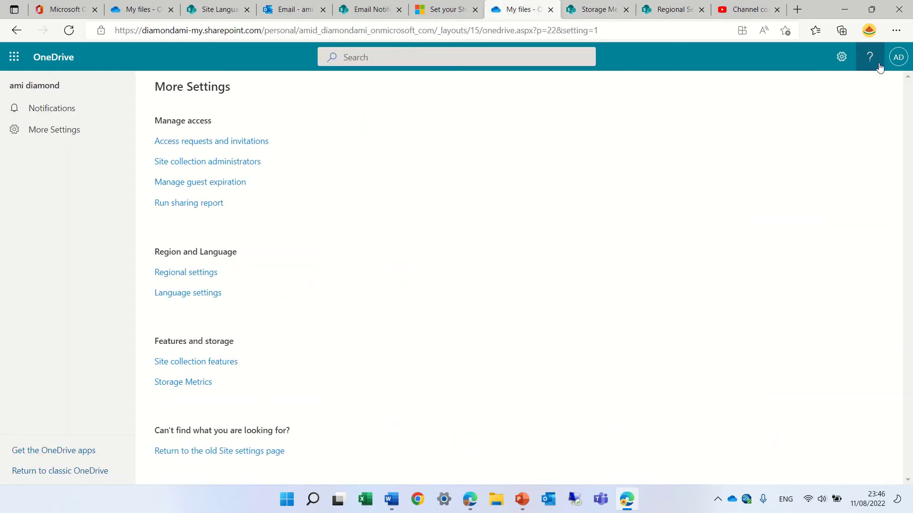
left_click(53, 58)
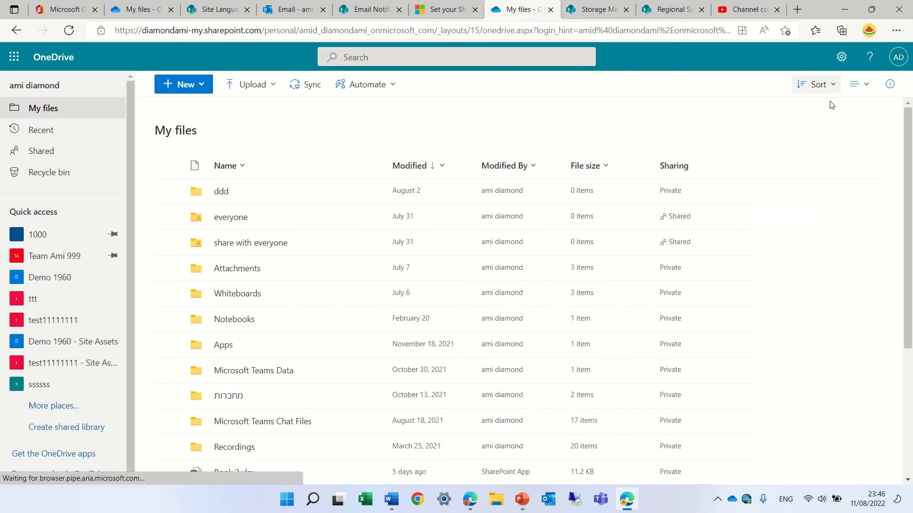
left_click(840, 59)
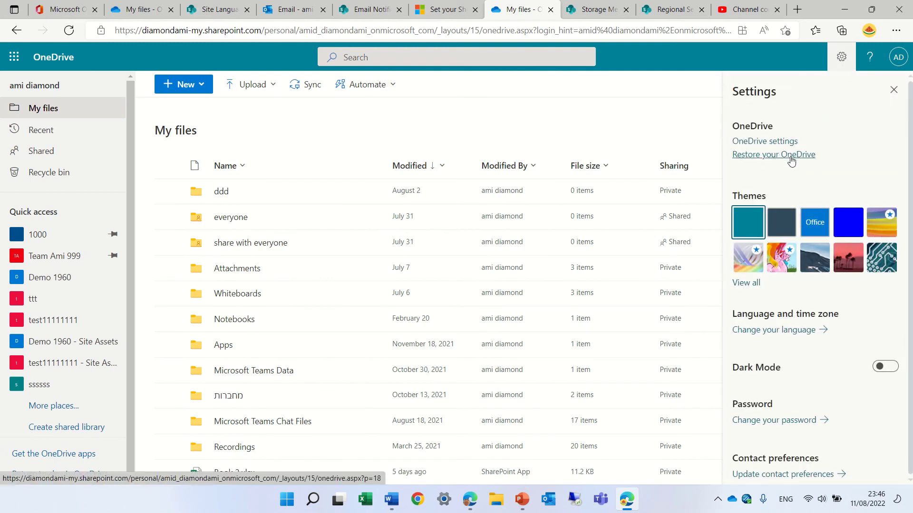
left_click(791, 155)
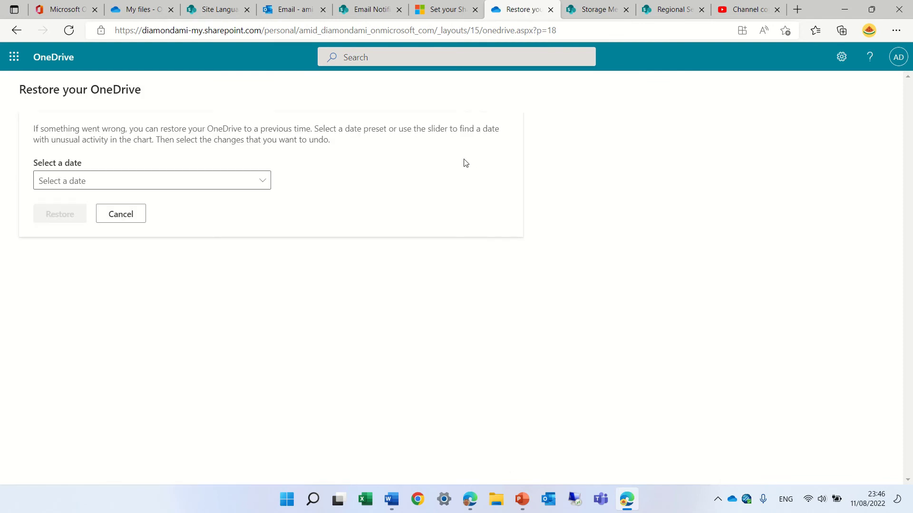
left_click(263, 182)
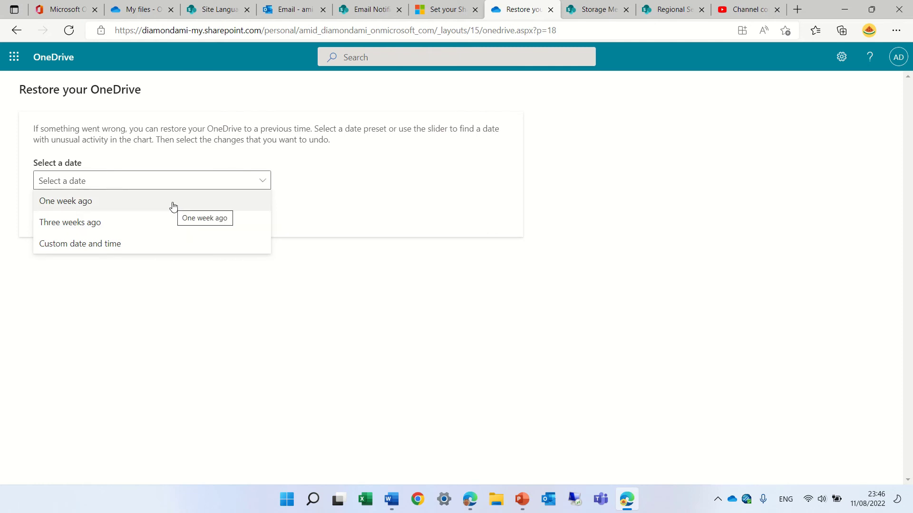
- Choose Three weeks ago and move the change-list slider to about 9 days
left_click(136, 223)
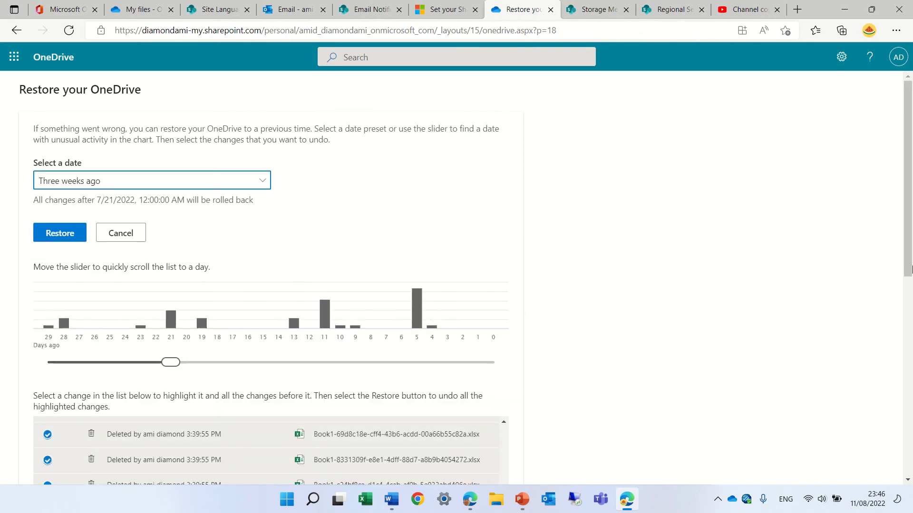
left_click_drag(907, 174, 735, 211)
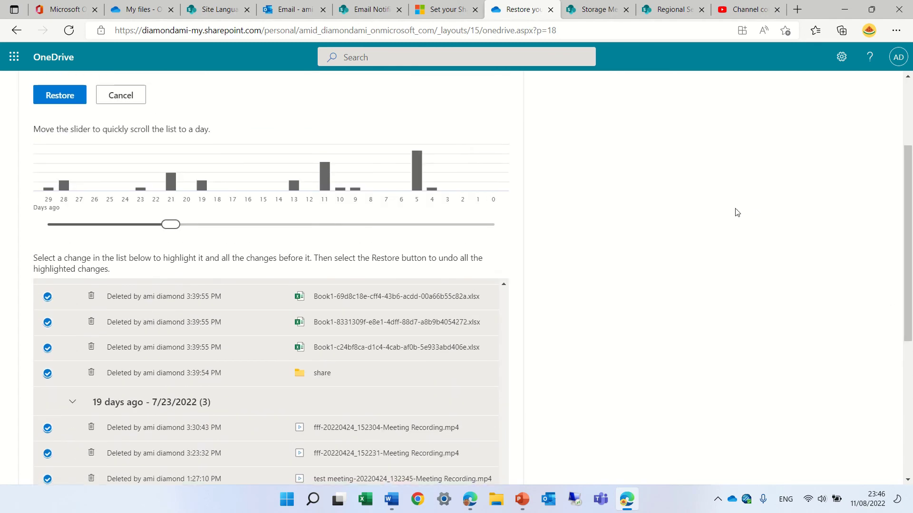
left_click_drag(171, 224, 217, 228)
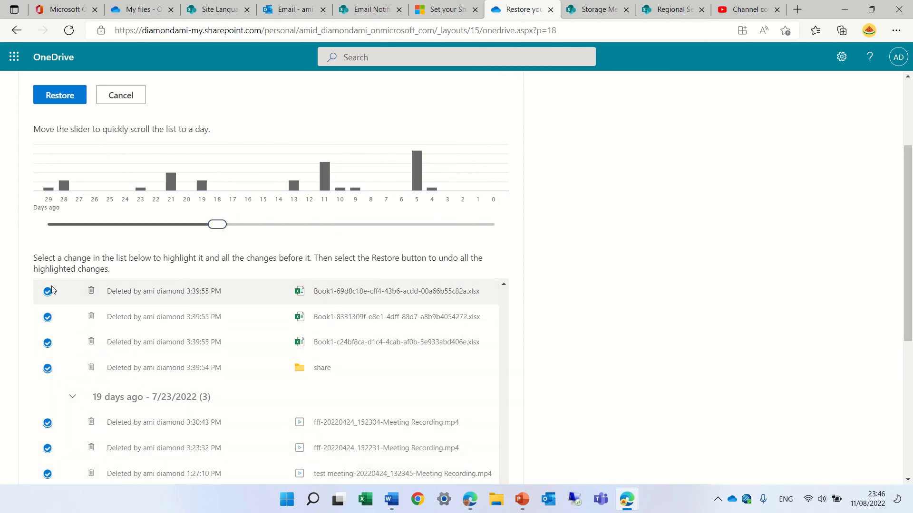
- Limit the rollback to the latest deletions, restoring to after 7/31/2022, 3:39:55 PM
left_click(48, 292)
left_click(47, 317)
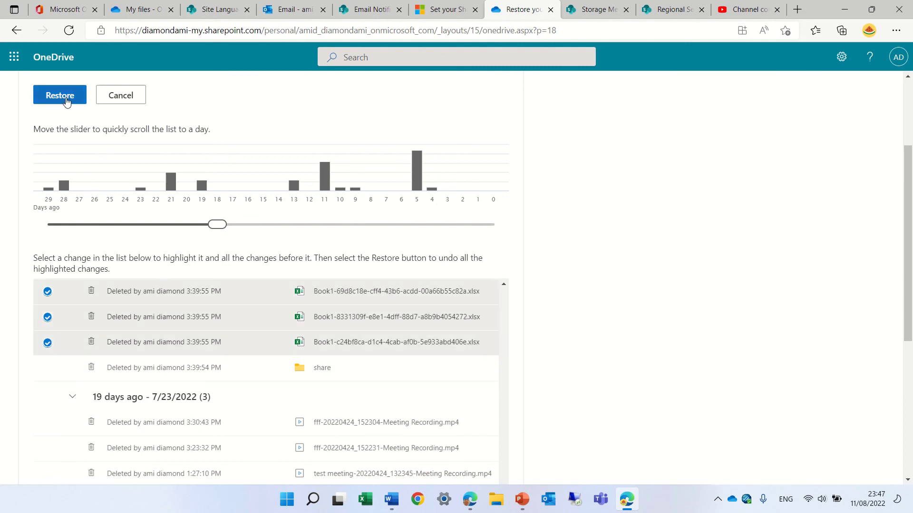
left_click_drag(910, 249, 911, 183)
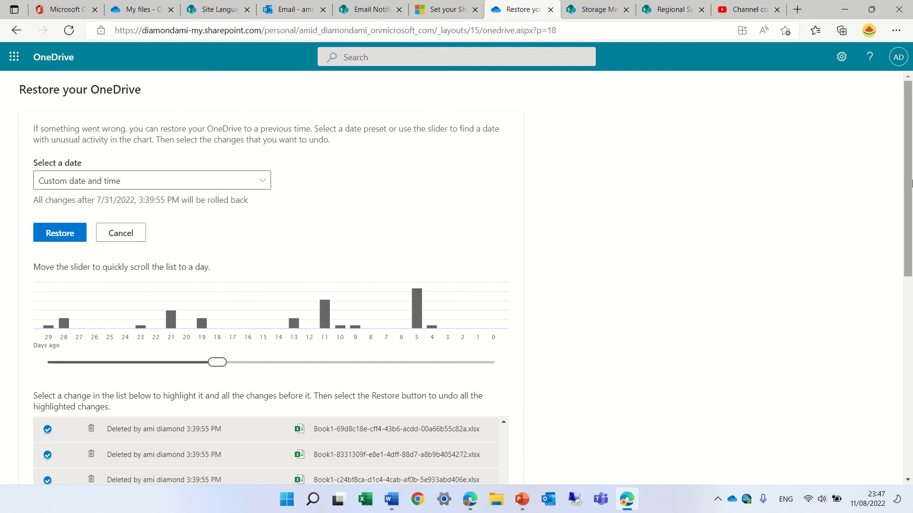
left_click_drag(911, 165, 895, 75)
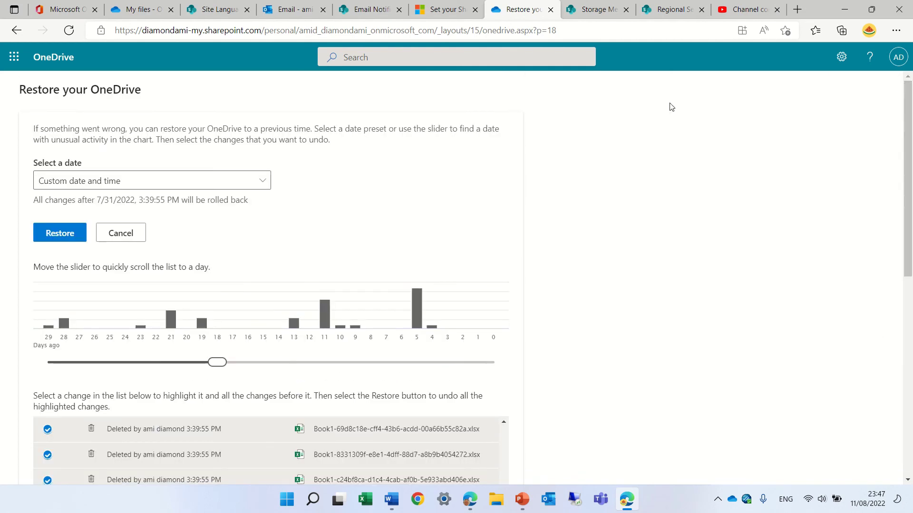
mouse_move(588, 55)
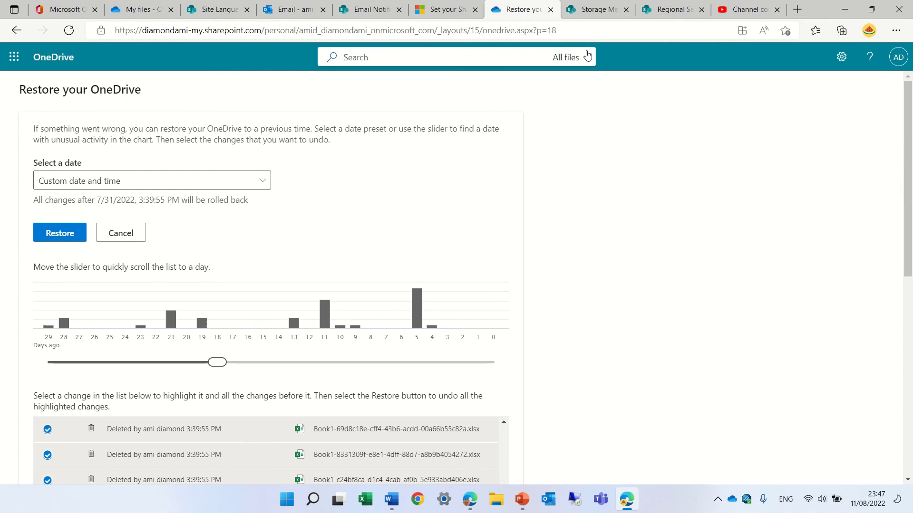